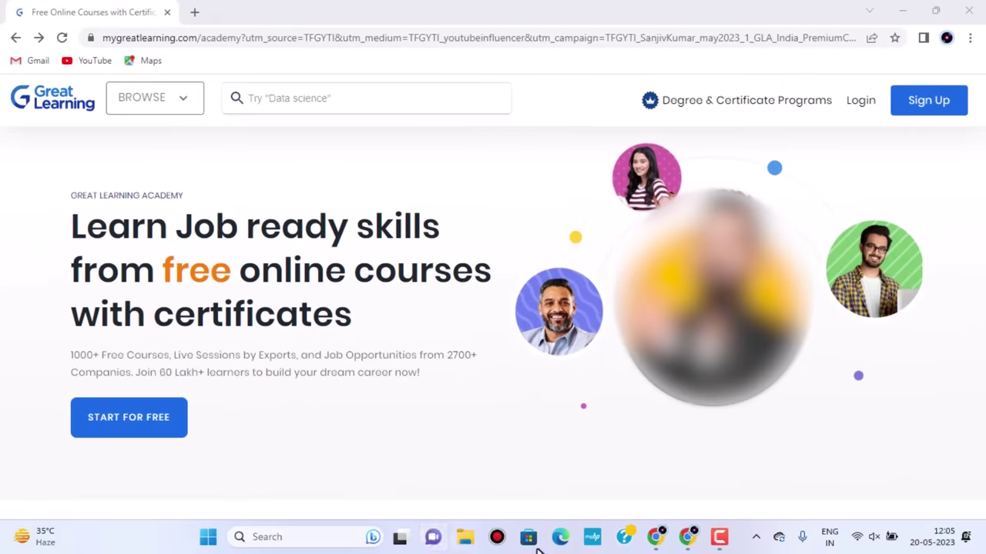
Step: Start a free Great Learning sign-up with Google and choose the second listed account
left_click(157, 434)
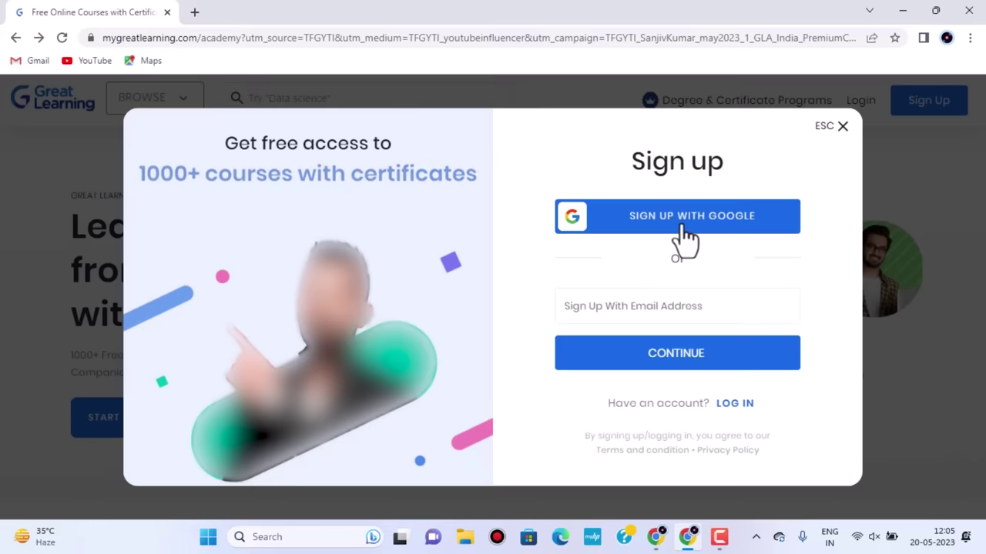
left_click(701, 220)
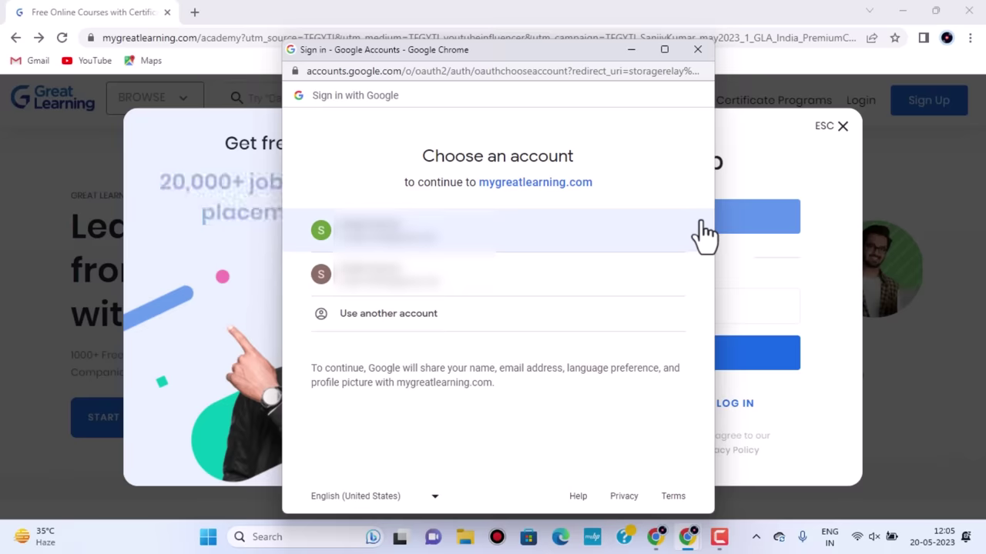
left_click(416, 289)
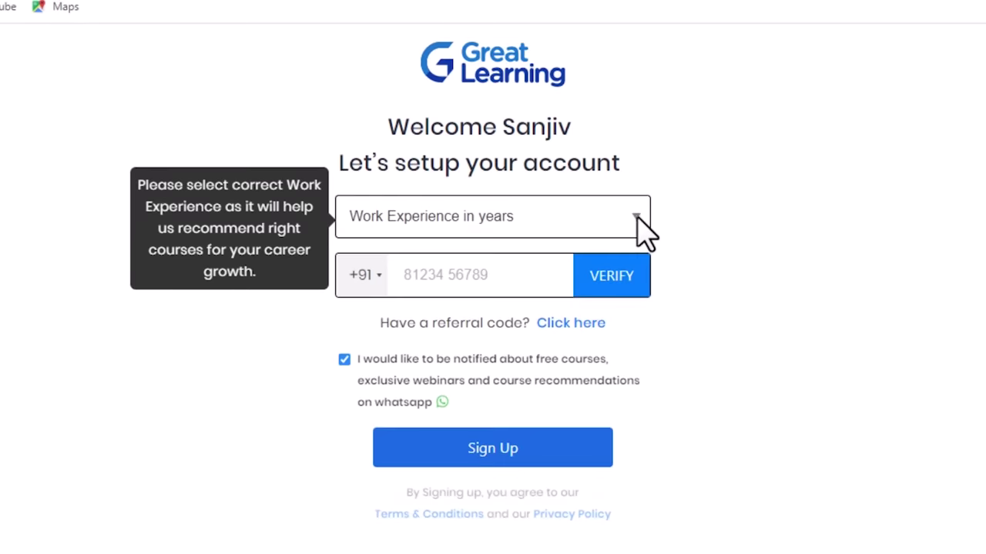
Step: Set the work experience to "I am currently a College Student" and submit the mobile number for verification
left_click(628, 220)
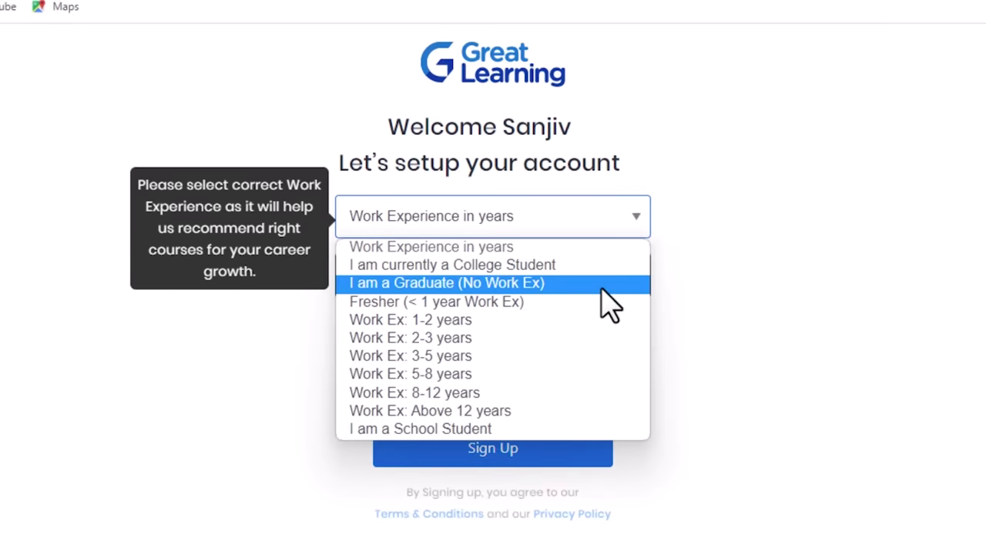
left_click(574, 265)
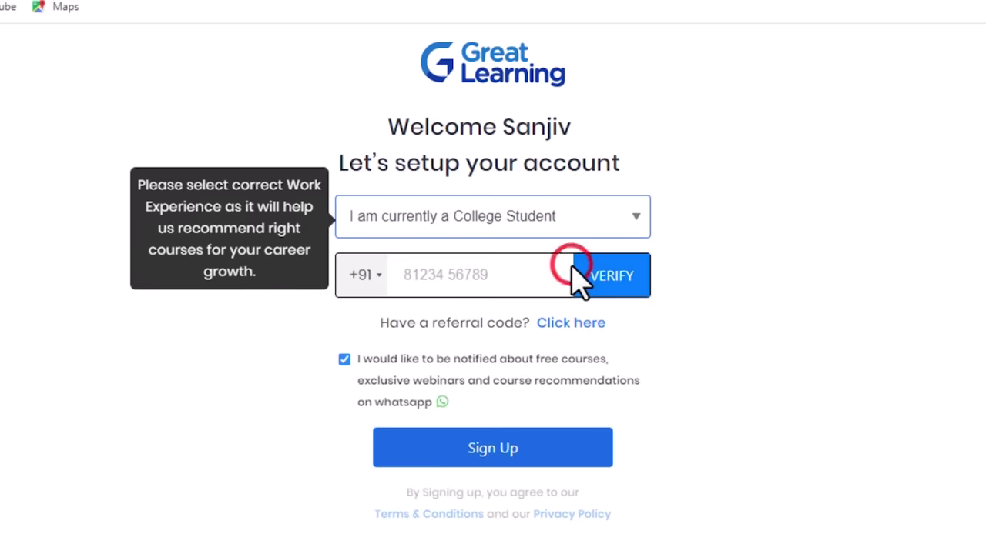
left_click(487, 278)
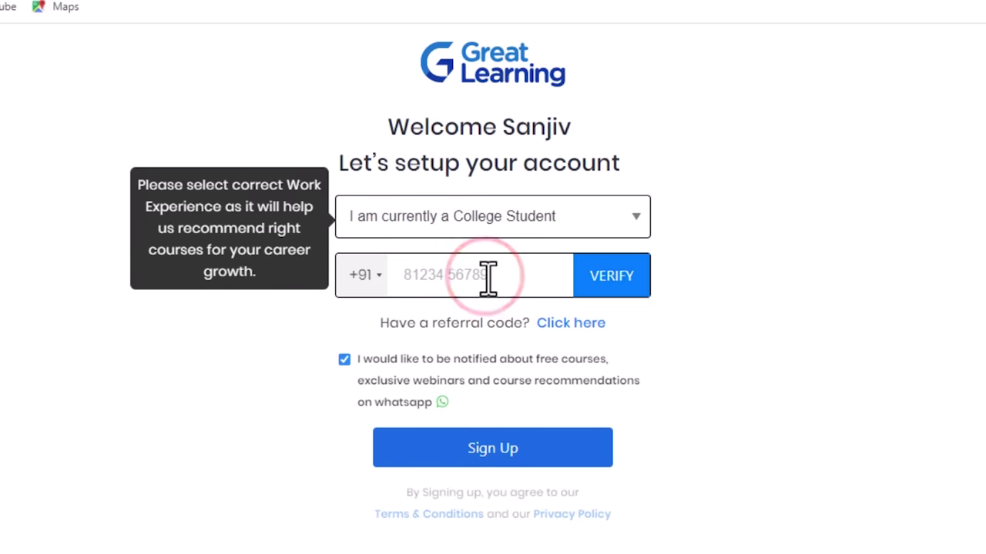
key("ctrl+v")
left_click(626, 276)
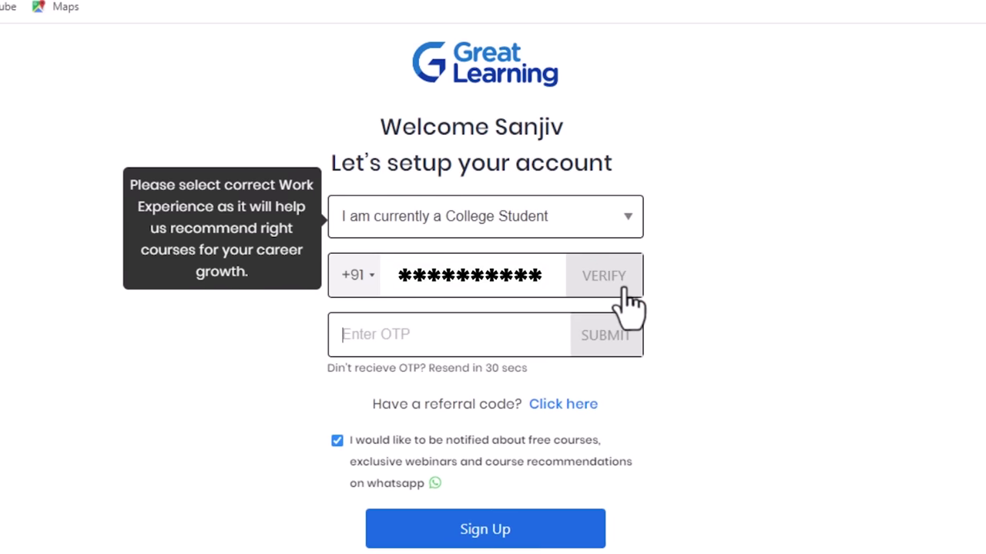
Step: Enter the OTP to verify the mobile number and complete the account sign-up
left_click(470, 333)
left_click(470, 334)
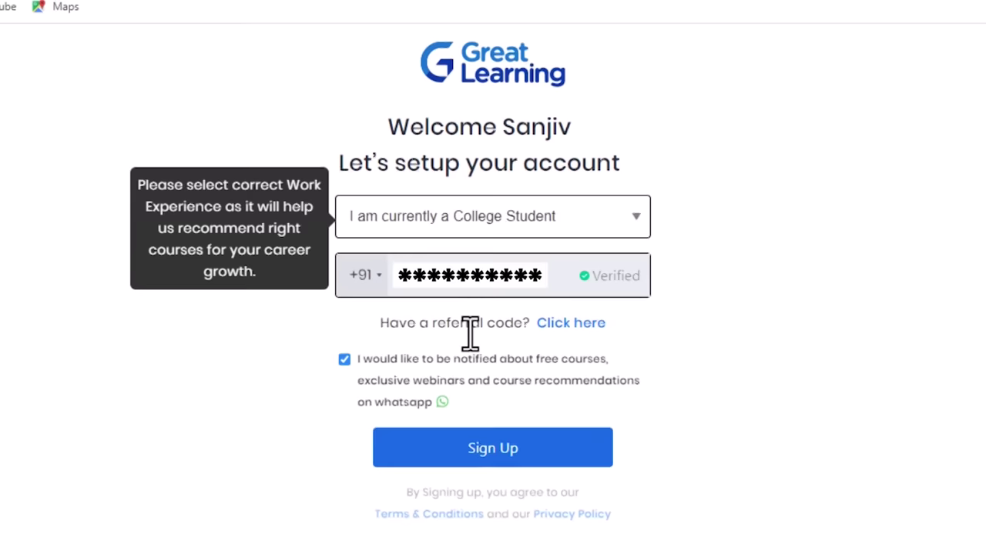
left_click(501, 447)
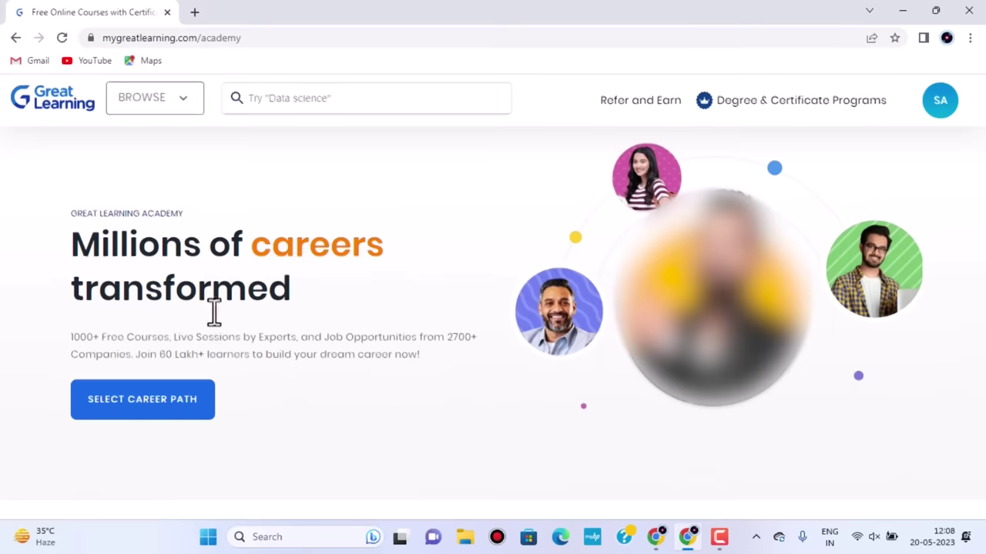
Step: Search the courses for "google" and enrol for free in Google Search Campaign, continuing to the course
left_click(273, 102)
type("google")
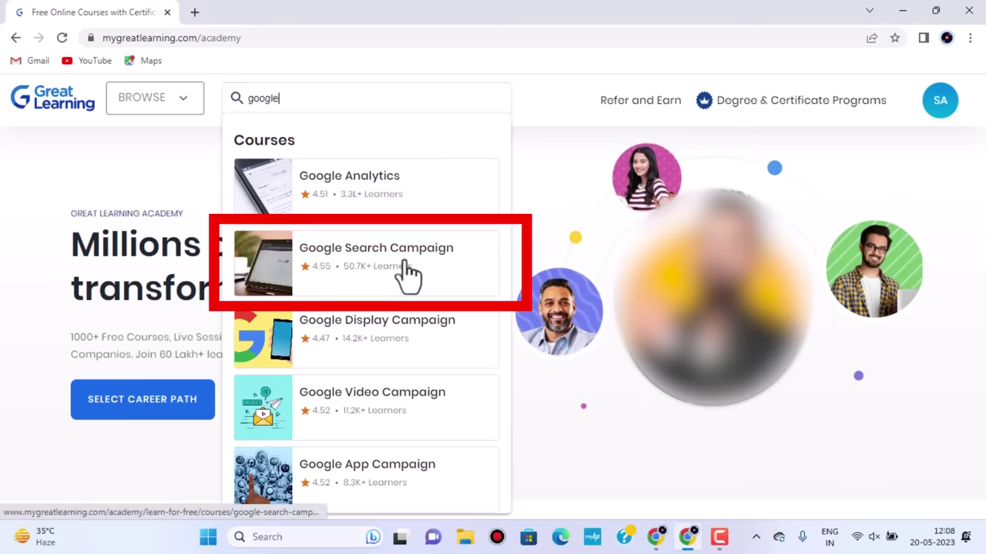
left_click(338, 283)
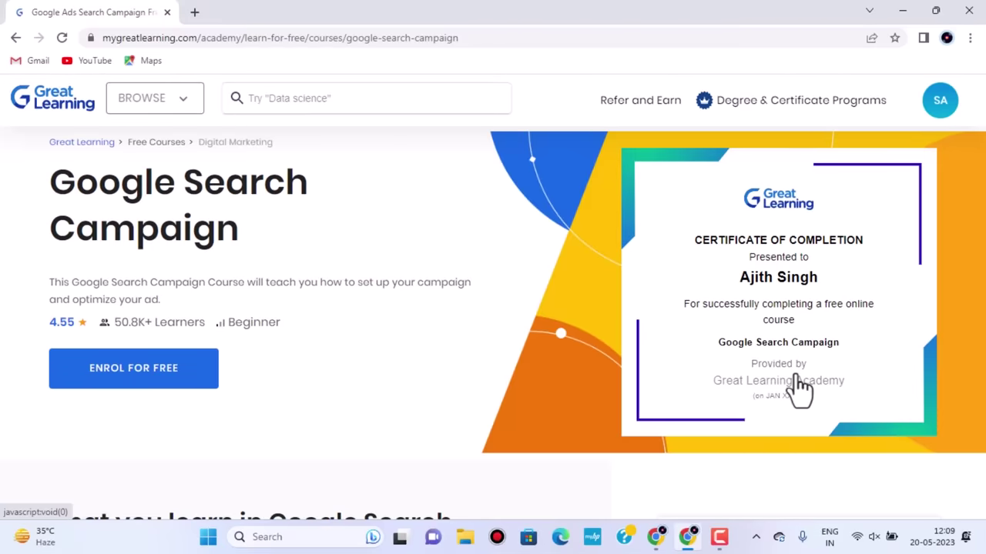
left_click(141, 371)
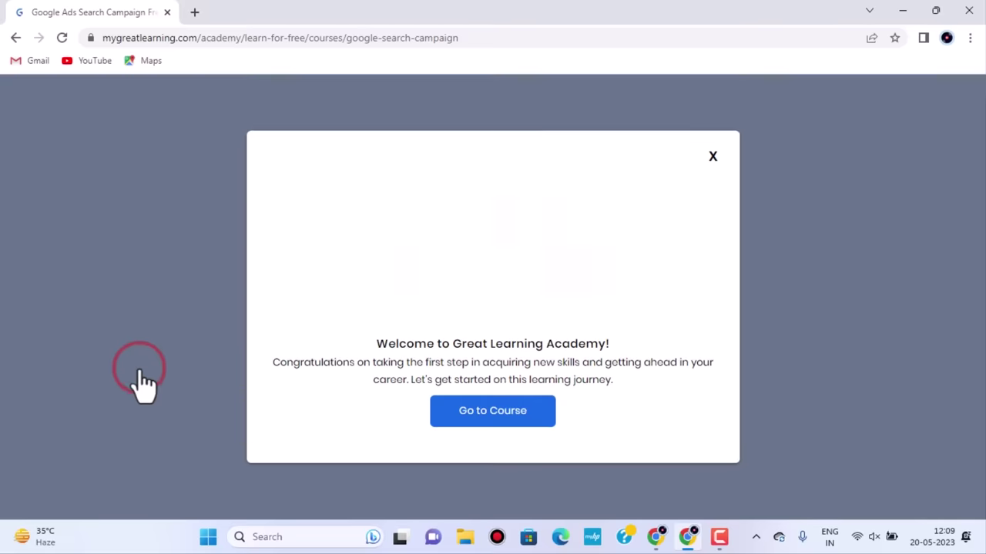
left_click(490, 420)
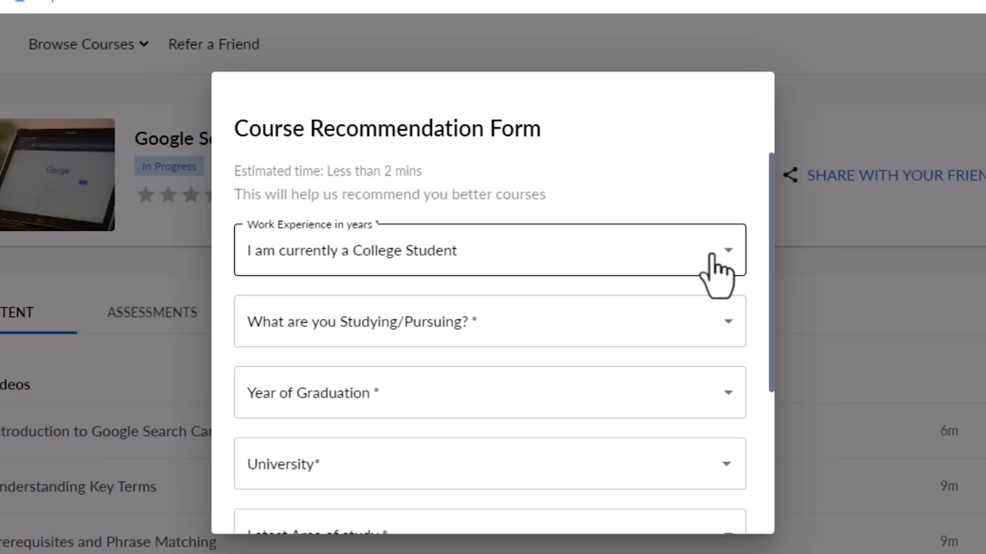
Step: Complete the Course Recommendation Form with Bachelors/ Undergrad as the current study, submit it, and dismiss the IIT Roorkee offer
scroll(717, 262, "down", 3)
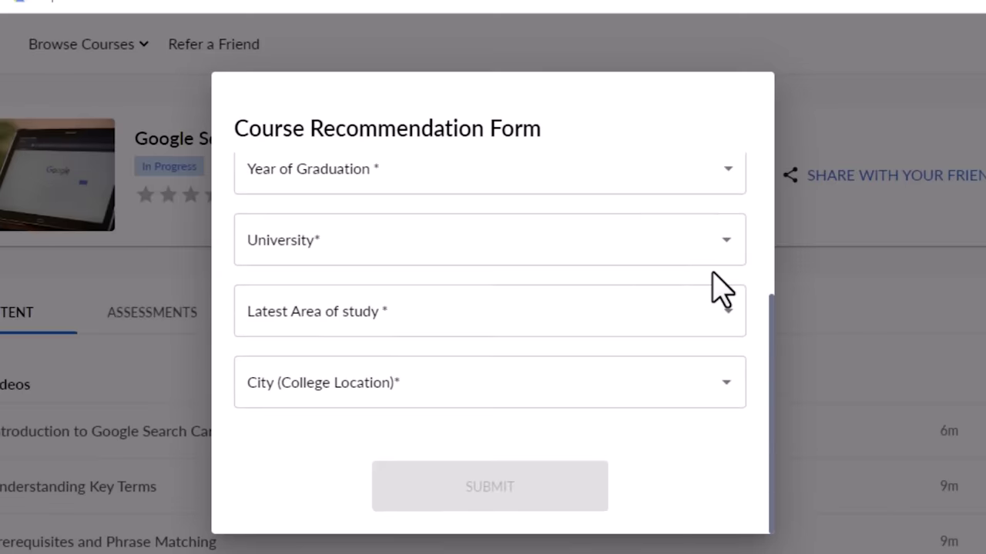
scroll(712, 272, "up", 3)
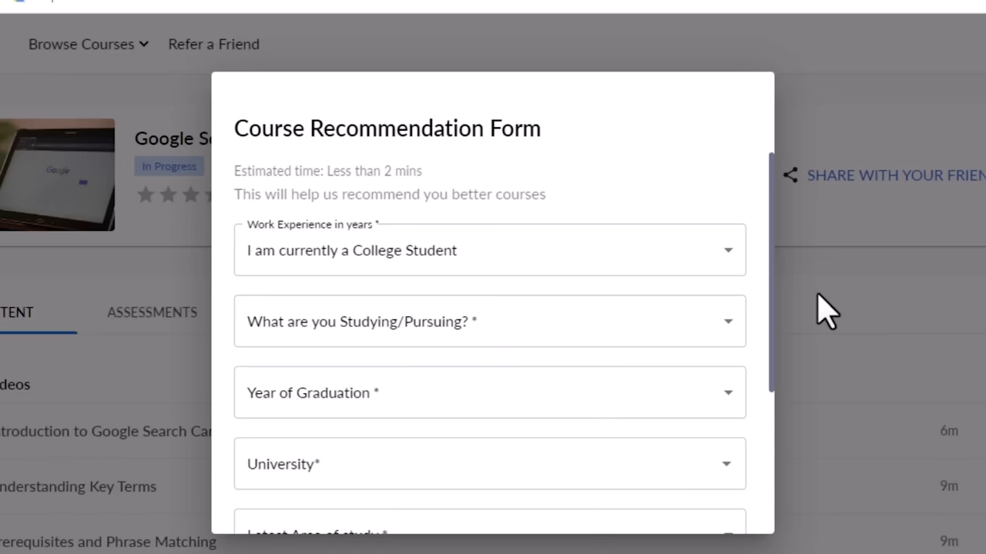
left_click(390, 331)
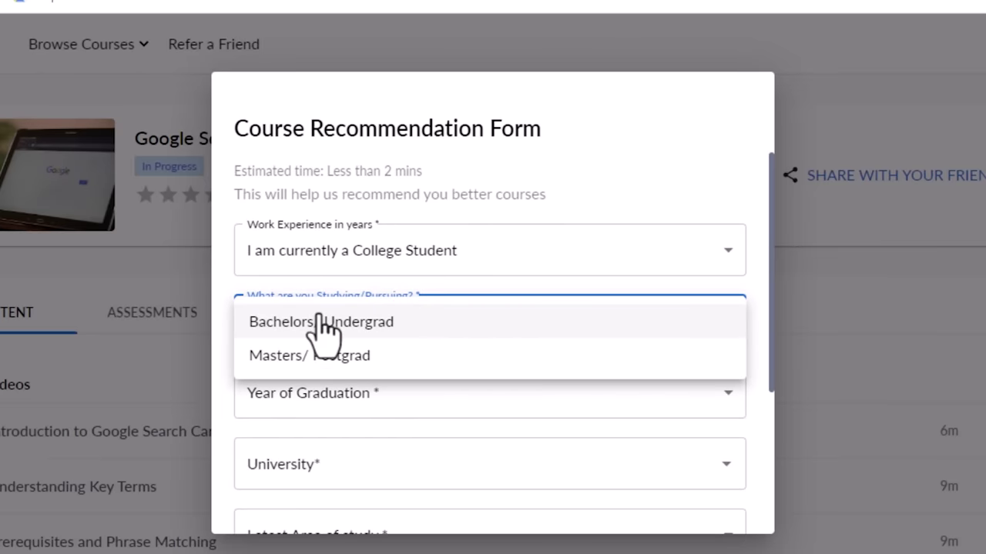
left_click(342, 286)
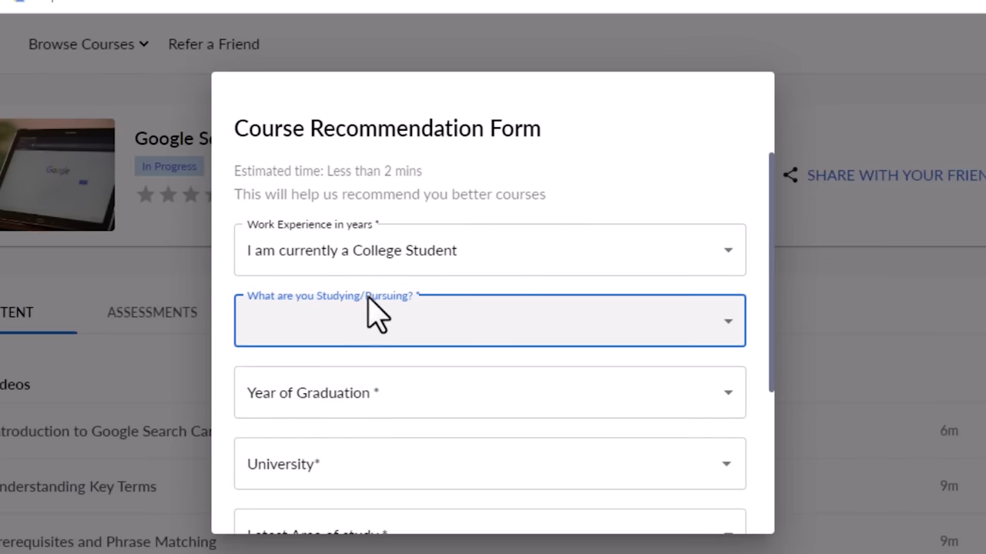
left_click(368, 332)
left_click(315, 323)
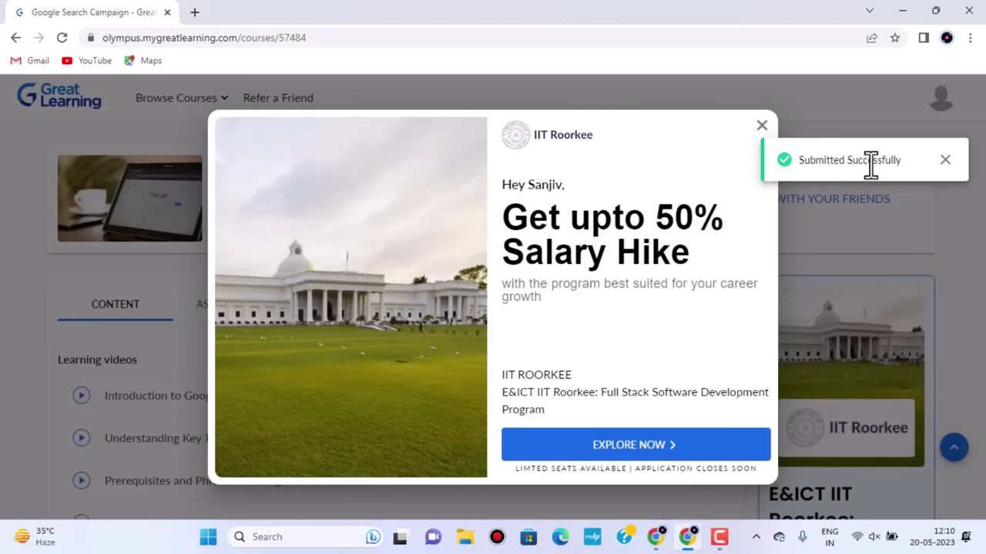
left_click(762, 125)
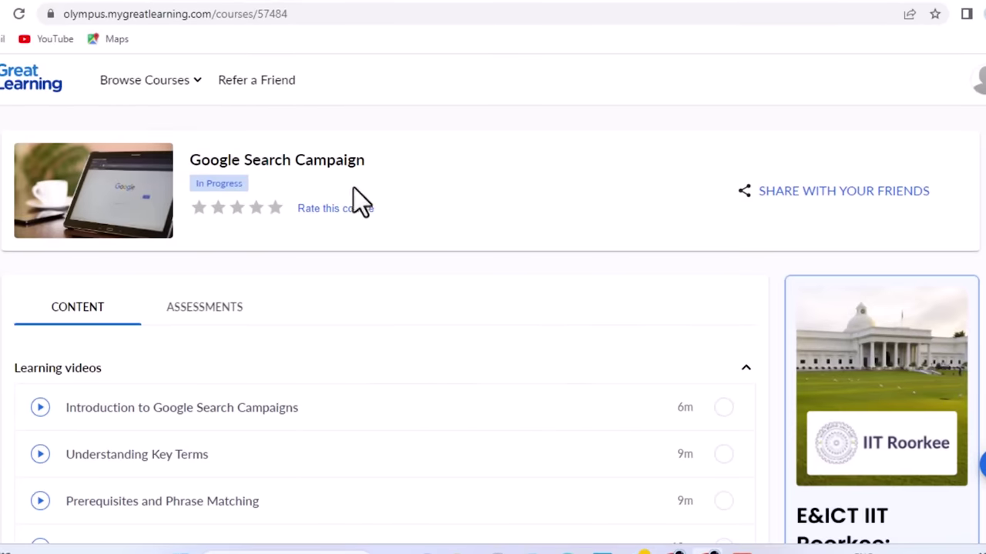
Step: Examine the course content list, including the learning videos' completion status and the requirements for the quiz and course certificate
scroll(457, 409, "down", 2)
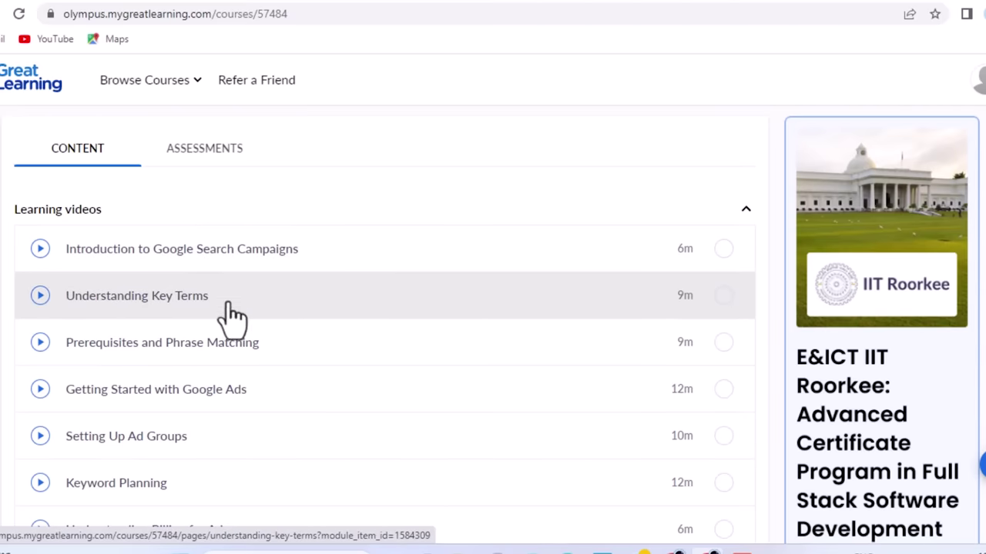
scroll(231, 312, "down", 1)
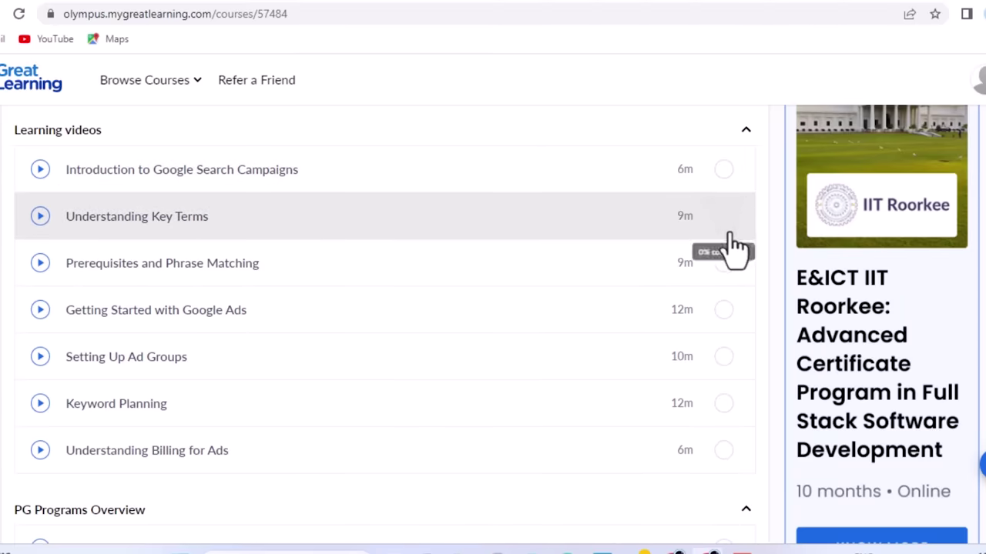
scroll(720, 366, "down", 2)
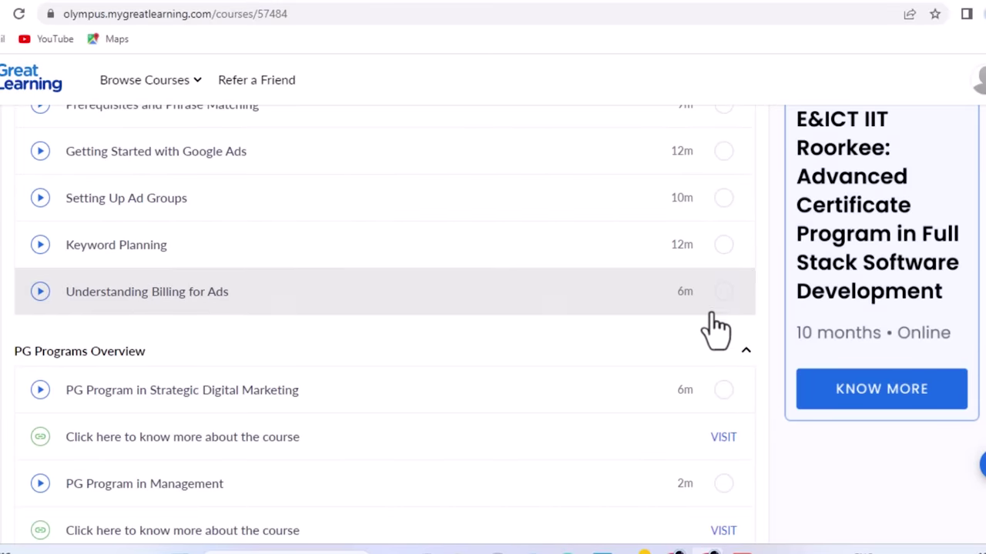
scroll(716, 312, "down", 1)
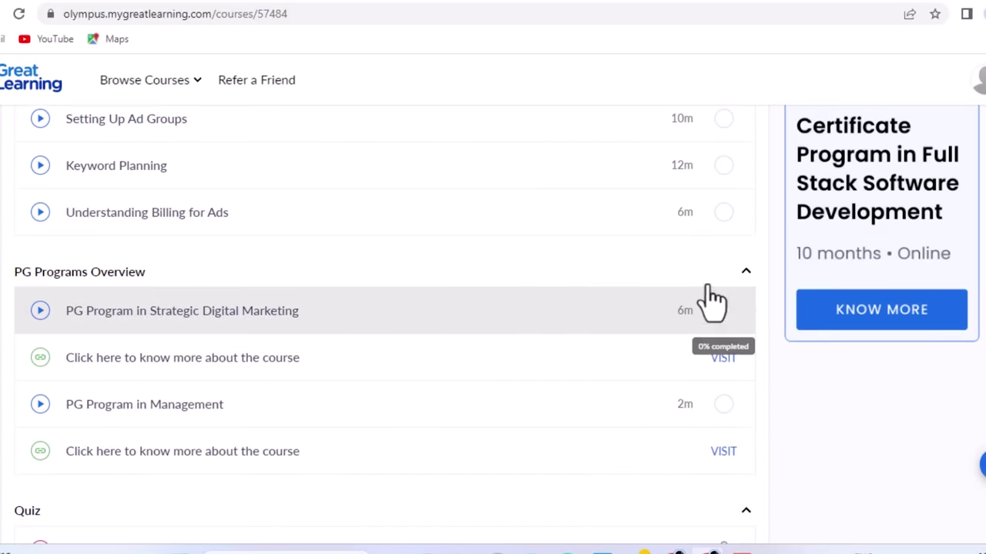
scroll(685, 254, "down", 2)
scroll(670, 231, "down", 1)
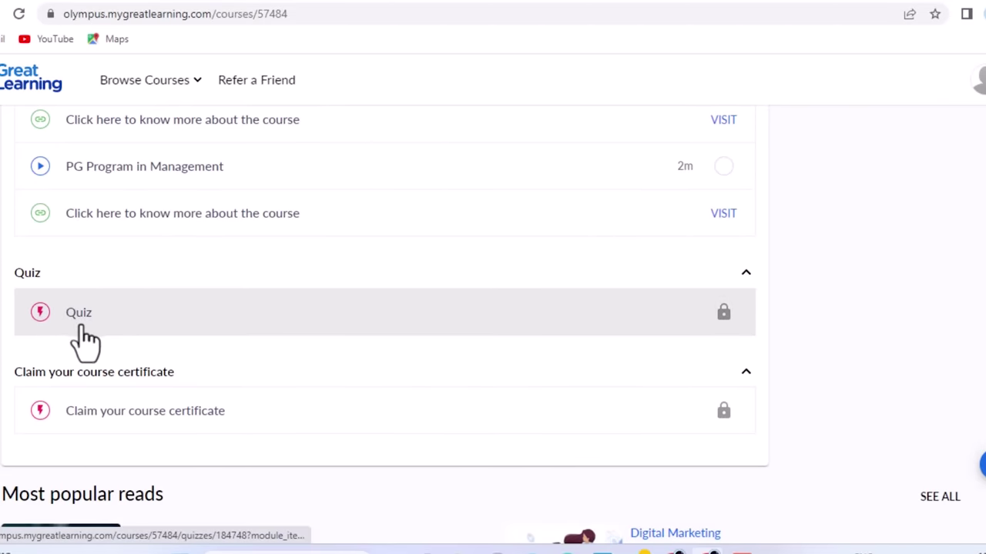
mouse_move(722, 321)
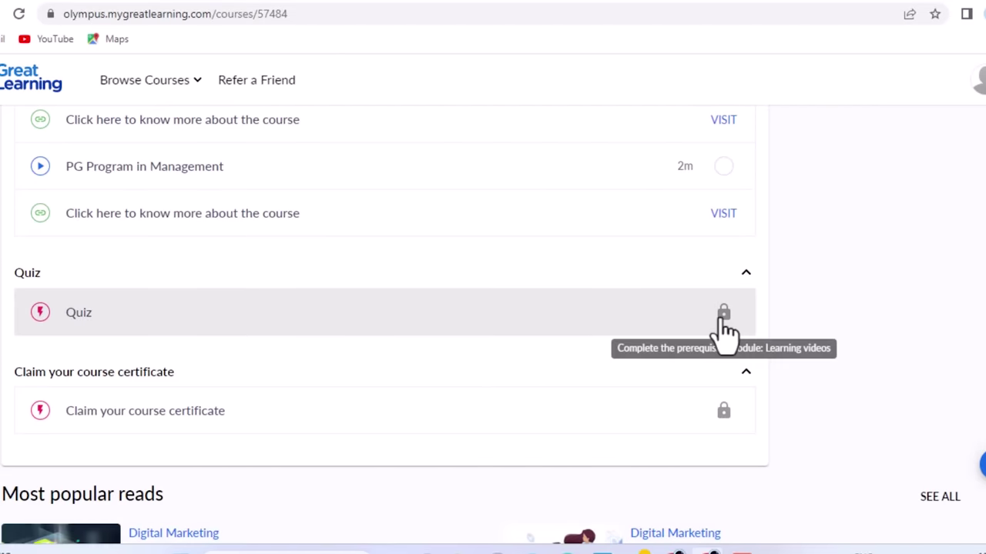
scroll(724, 327, "up", 9)
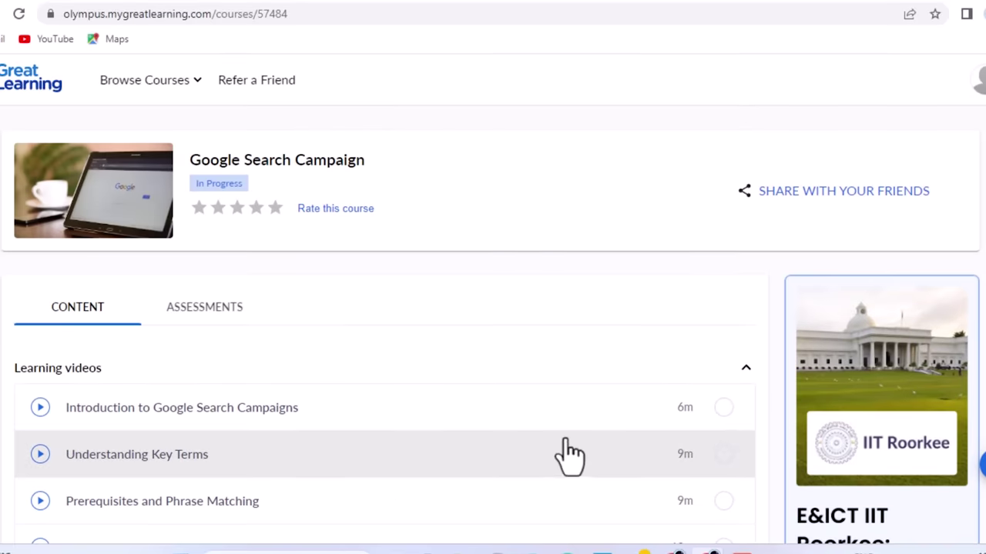
scroll(593, 452, "down", 4)
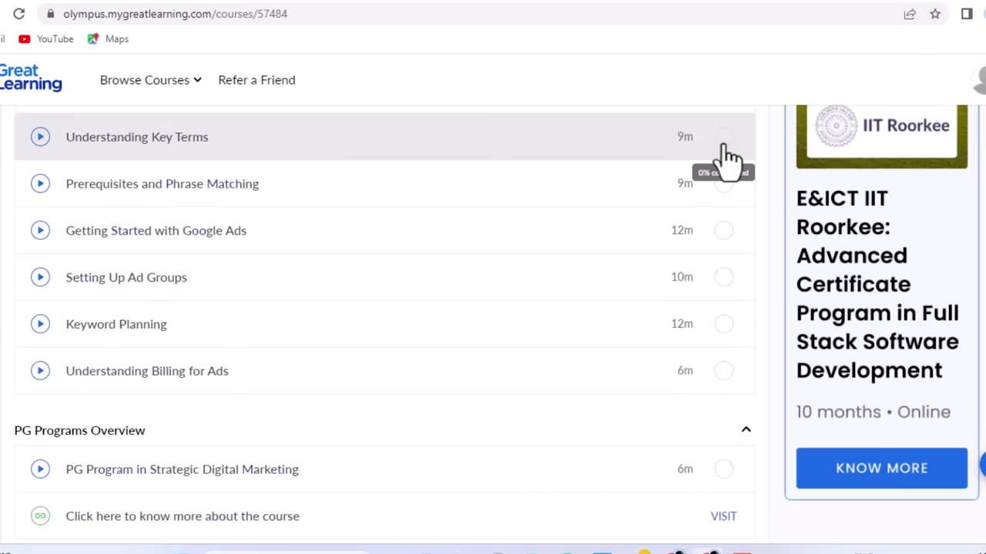
scroll(724, 169, "down", 2)
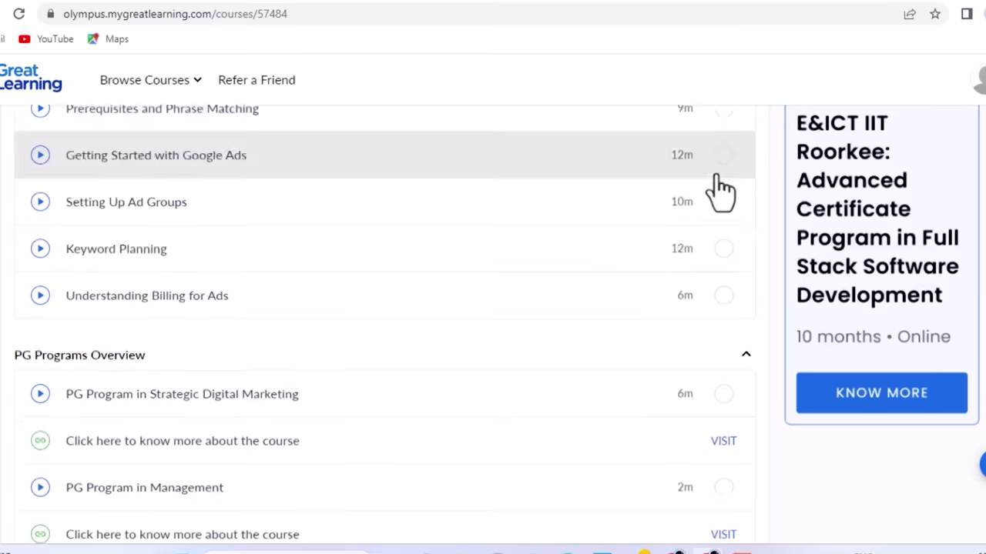
scroll(737, 449, "down", 2)
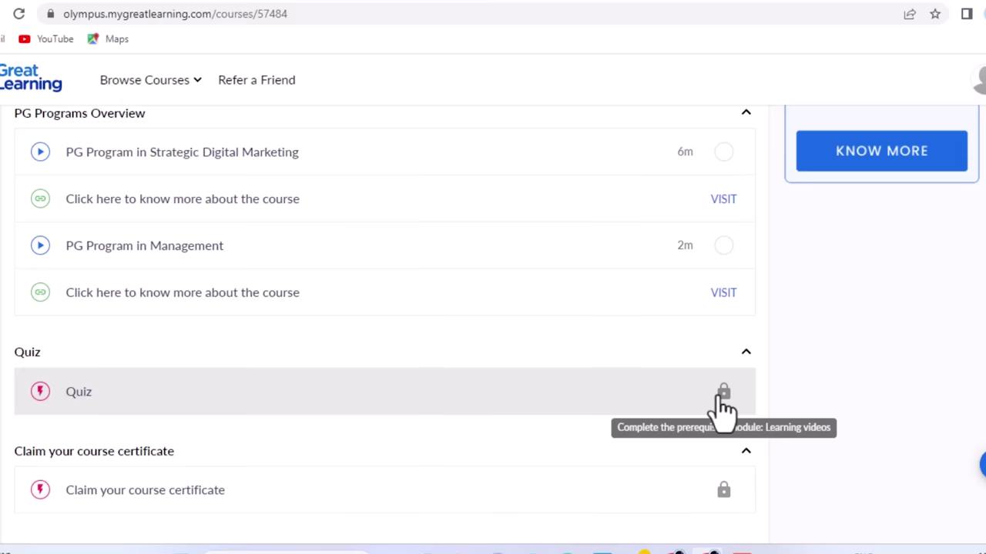
Step: Open the first learning video, Introduction to Google Search Campaigns, and bring its player into view
scroll(724, 408, "up", 10)
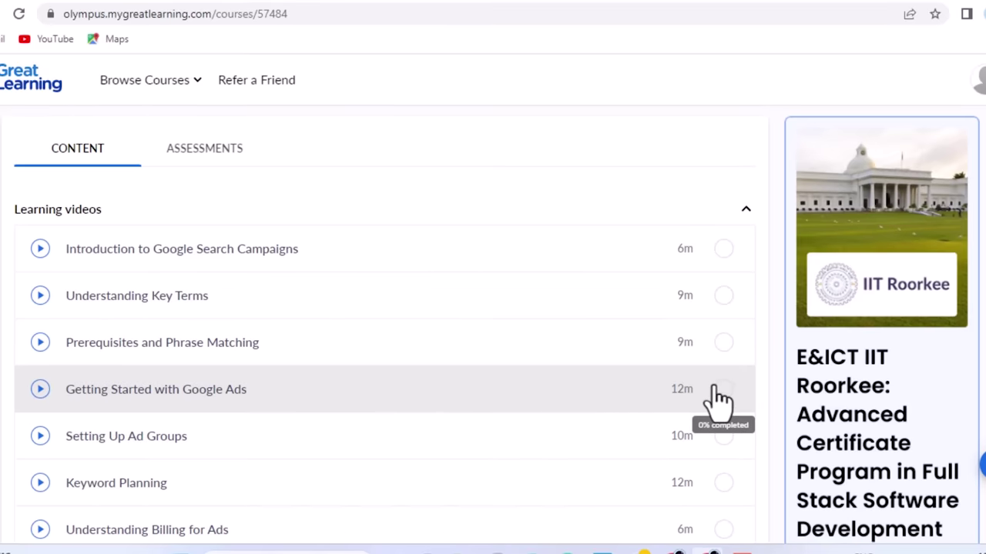
left_click(249, 254)
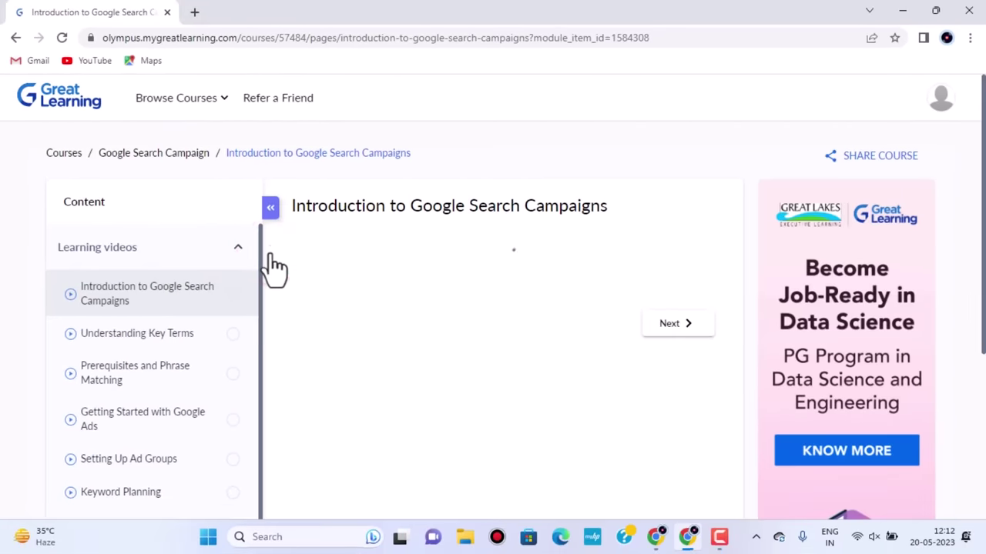
scroll(108, 372, "down", 1)
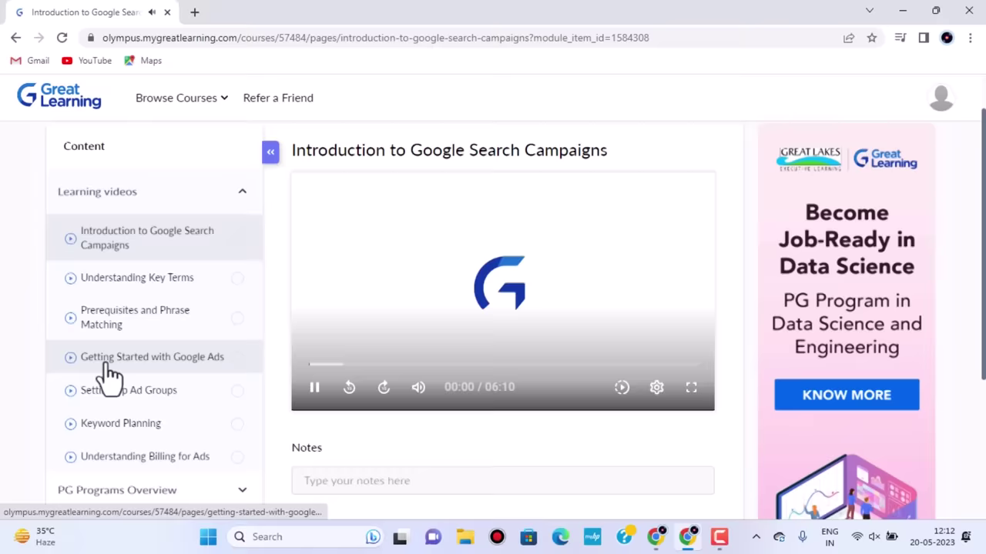